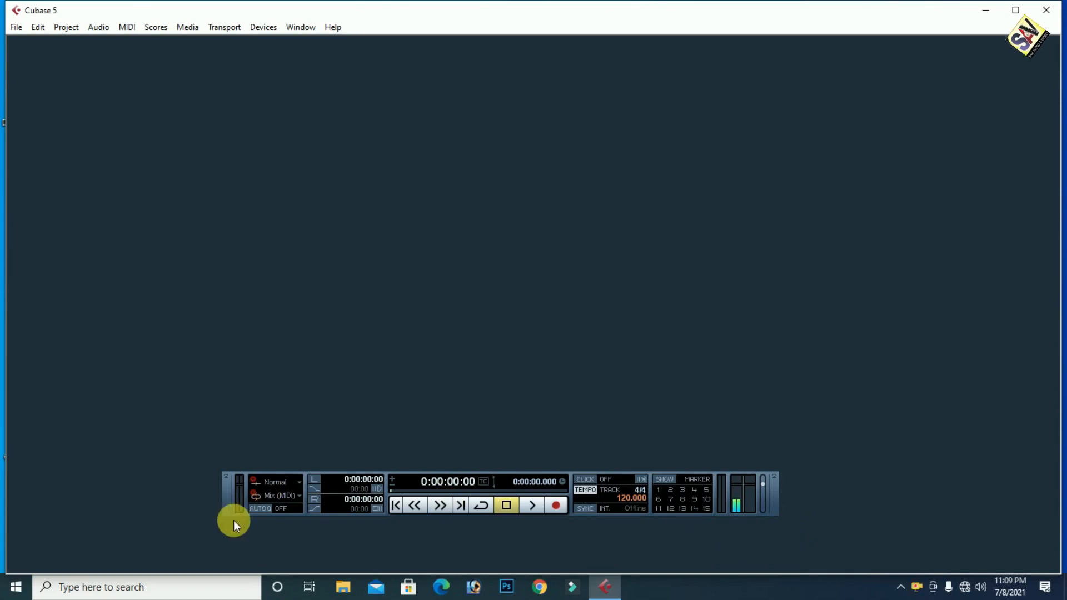
Step: Create a new project from the Empty template and maximize the application and project windows
left_click_drag(232, 495, 232, 520)
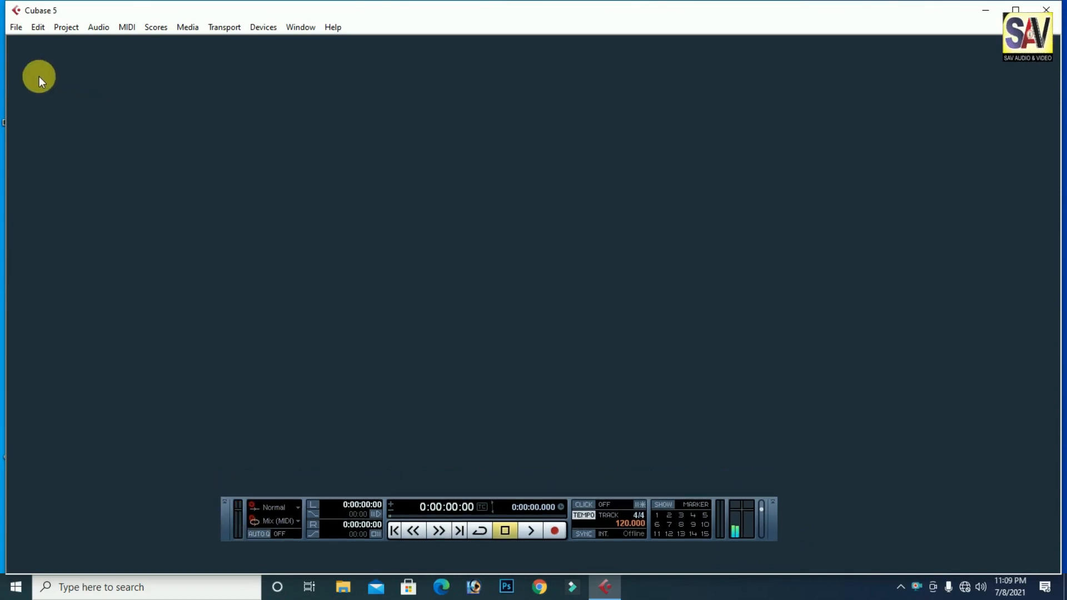
double_click(417, 15)
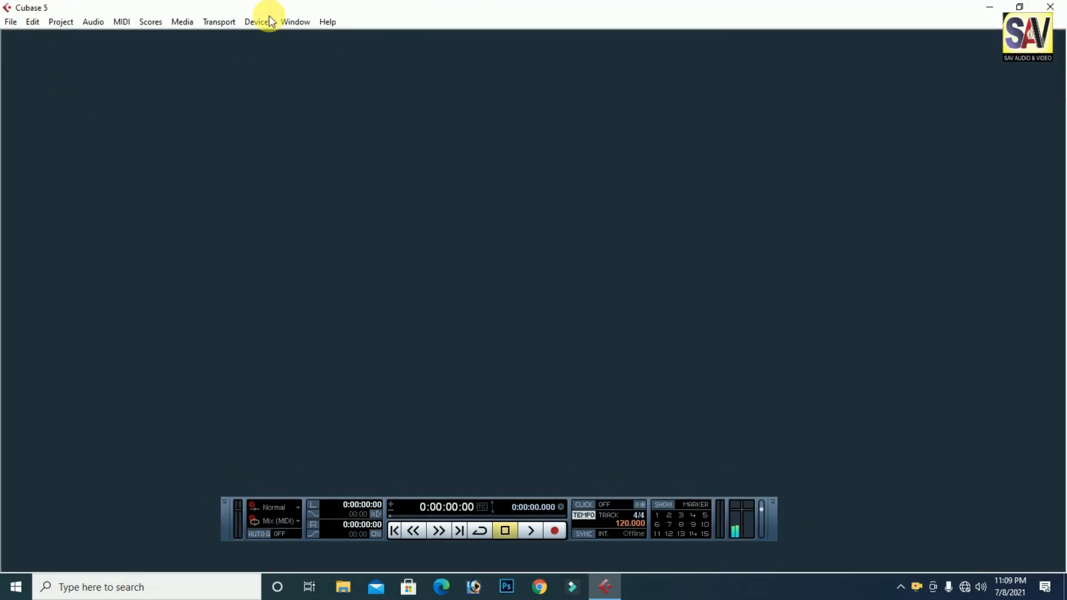
left_click(10, 22)
left_click(36, 36)
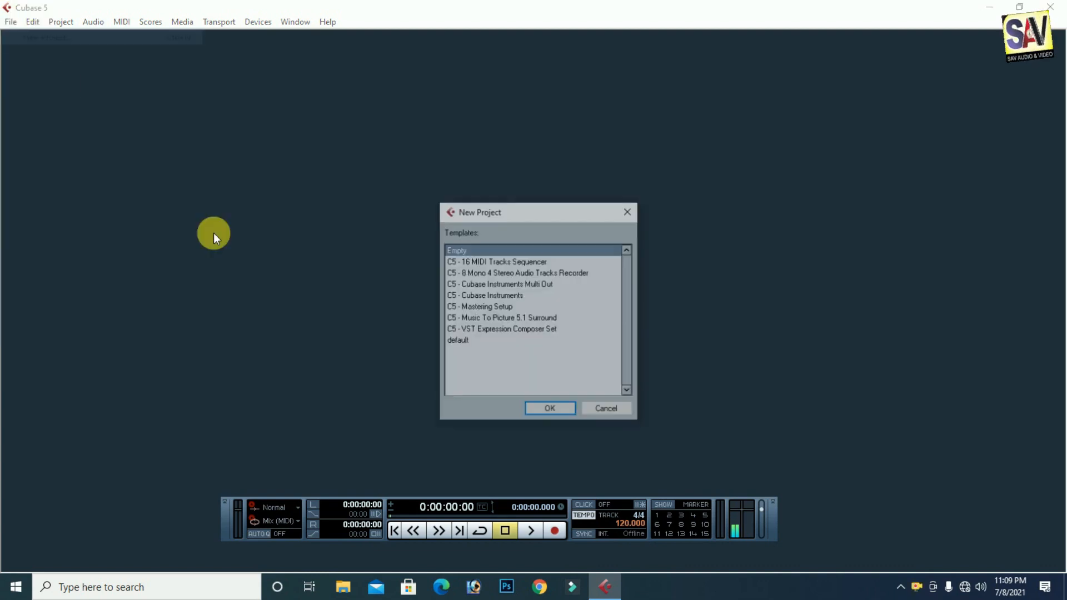
left_click(558, 411)
left_click(544, 373)
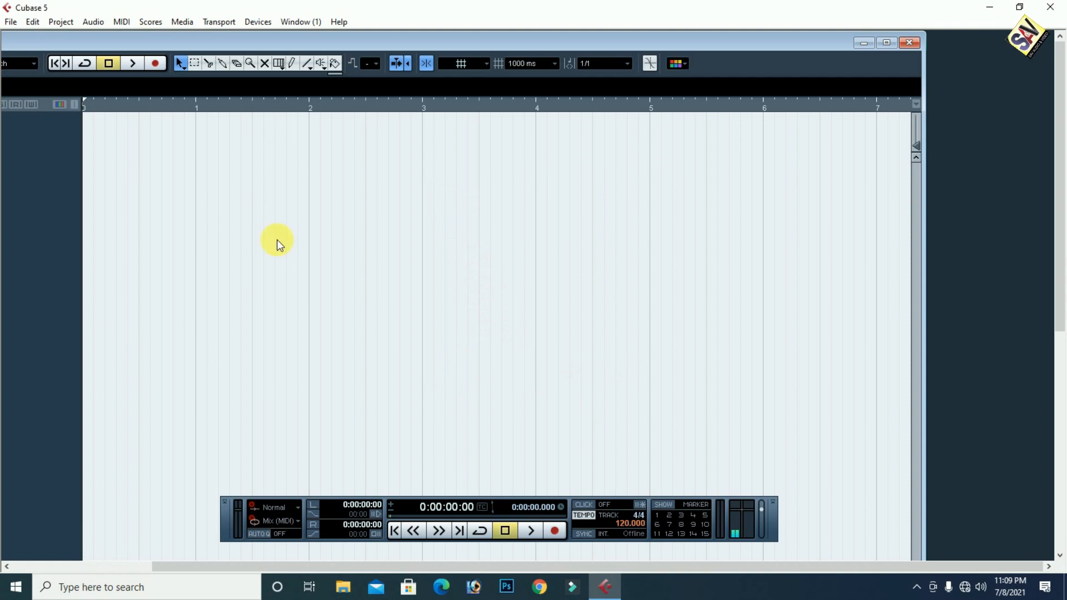
double_click(310, 41)
Step: Add one mono audio track to the project and increase its track height
right_click(197, 177)
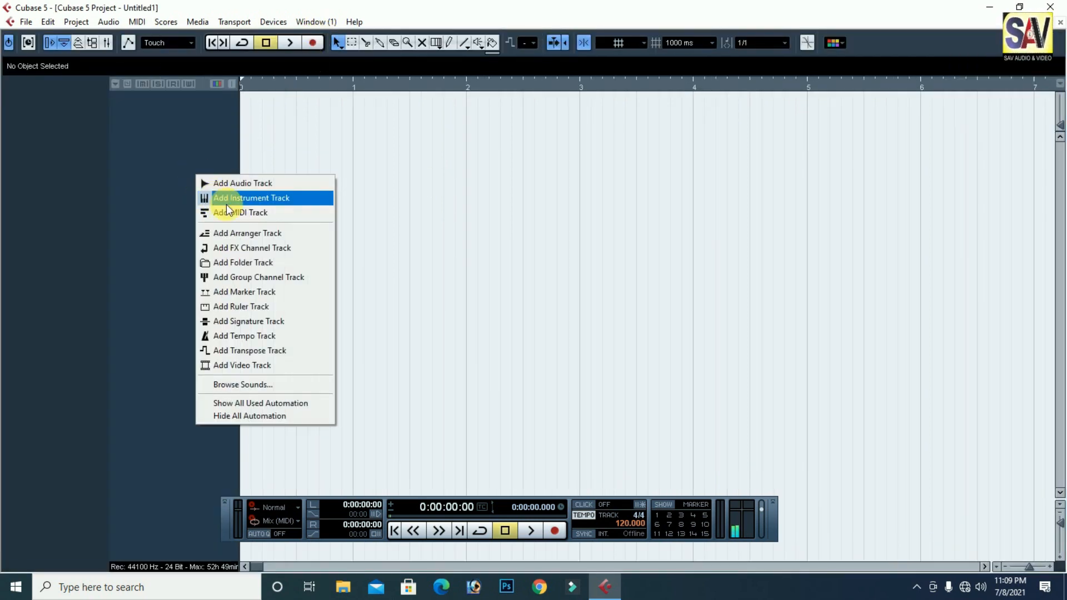
left_click(252, 182)
left_click(529, 304)
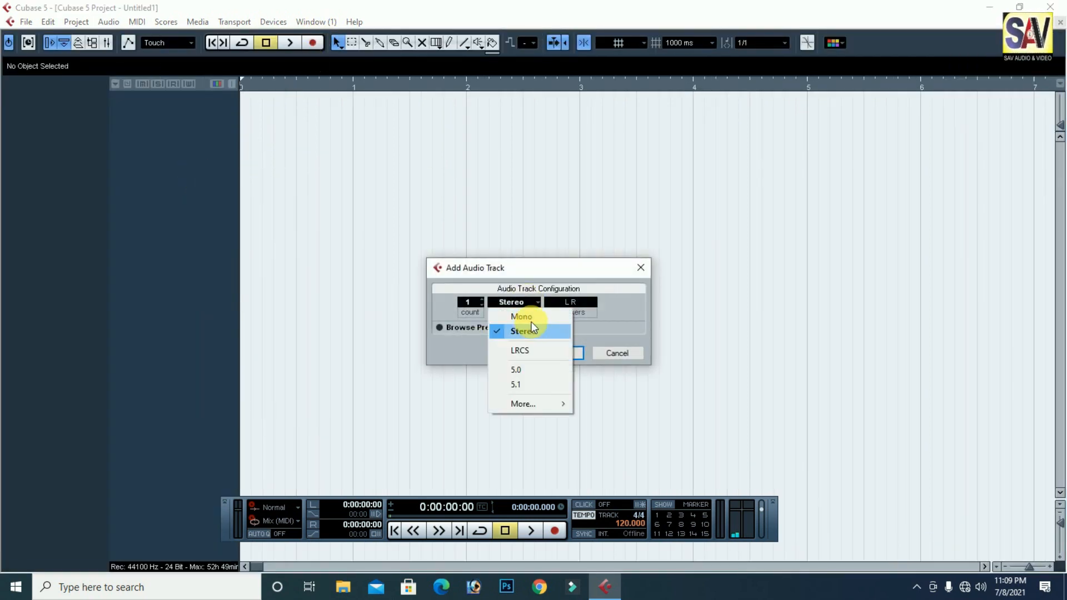
left_click(511, 316)
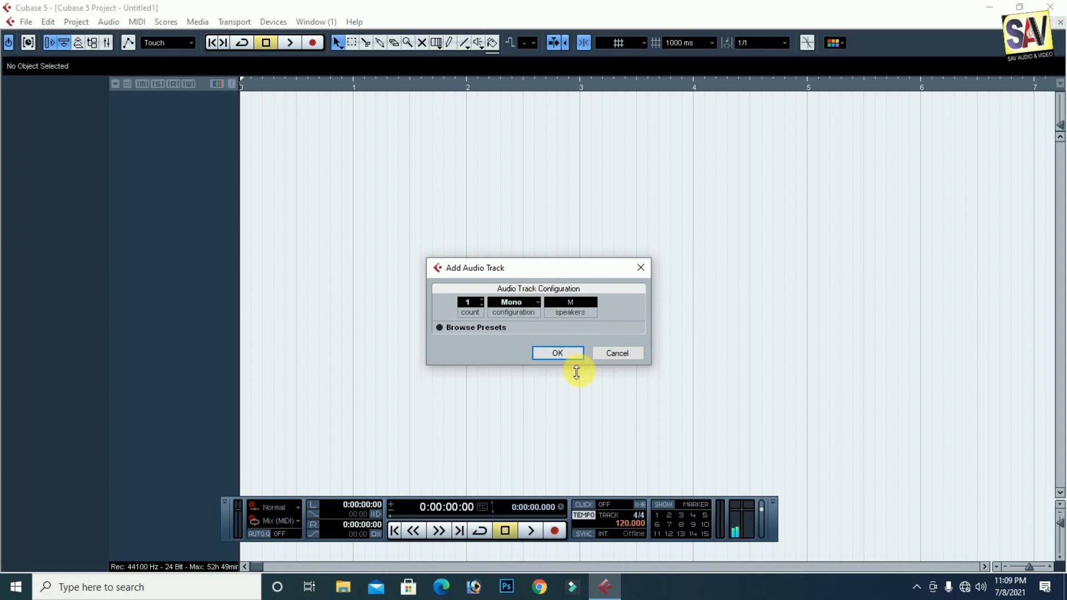
left_click(555, 353)
left_click_drag(148, 122, 146, 194)
Step: Record a take of about 27 seconds on the mono audio track, starting near the project start
left_click_drag(289, 89, 236, 144)
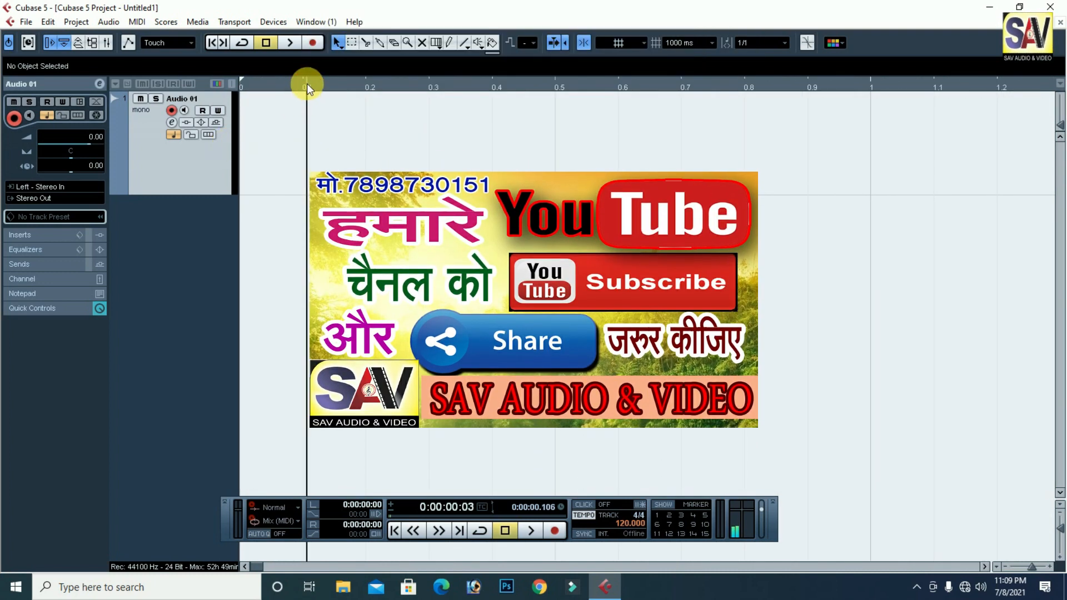
left_click(311, 43)
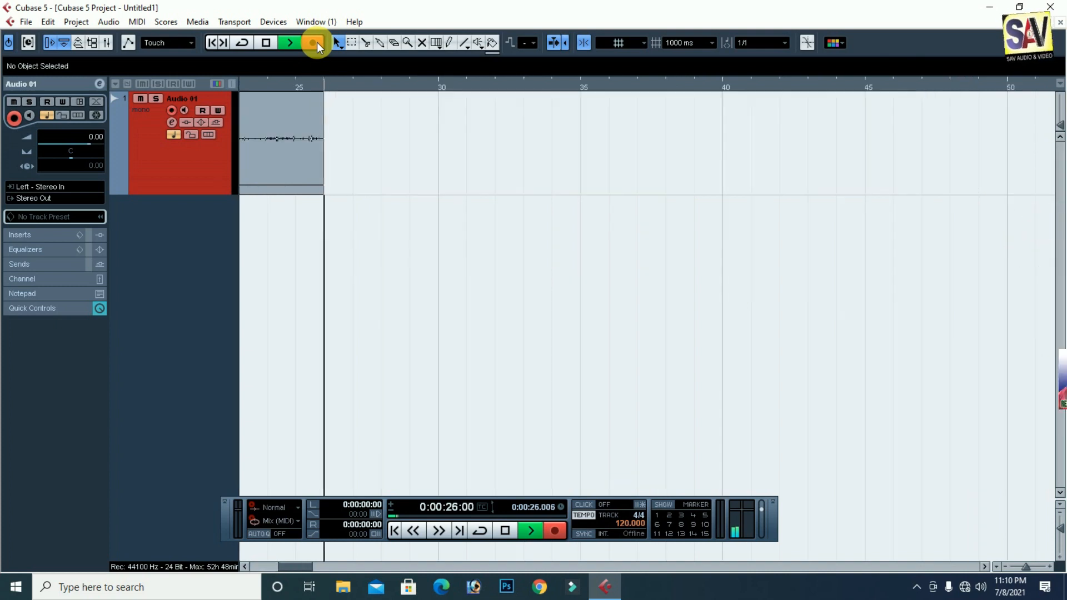
key("space")
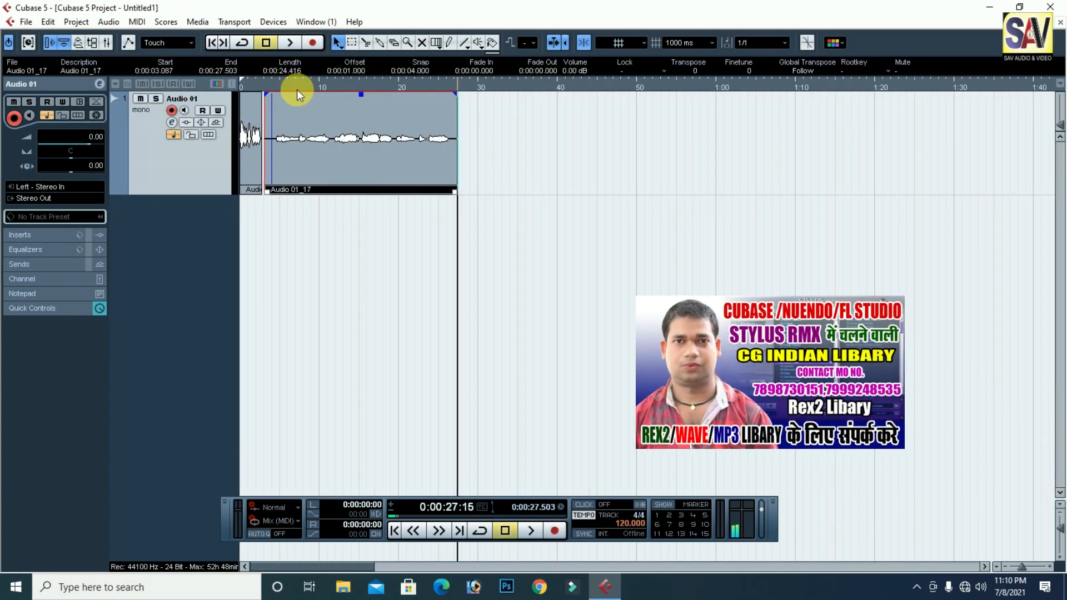
Step: Play back the recorded clip from the 4-second position
left_click_drag(279, 89, 274, 139)
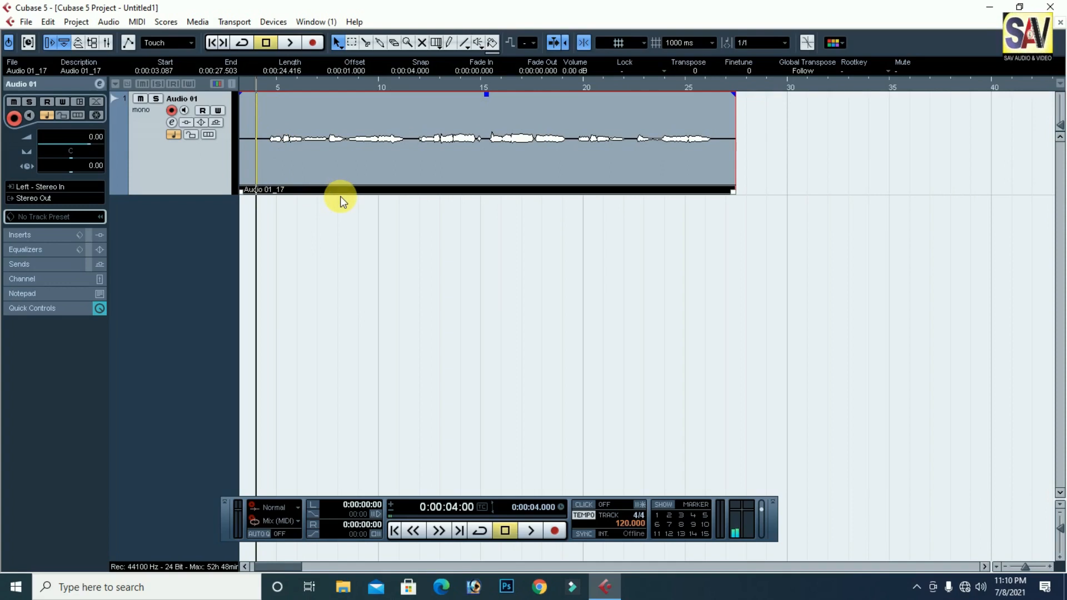
key("space")
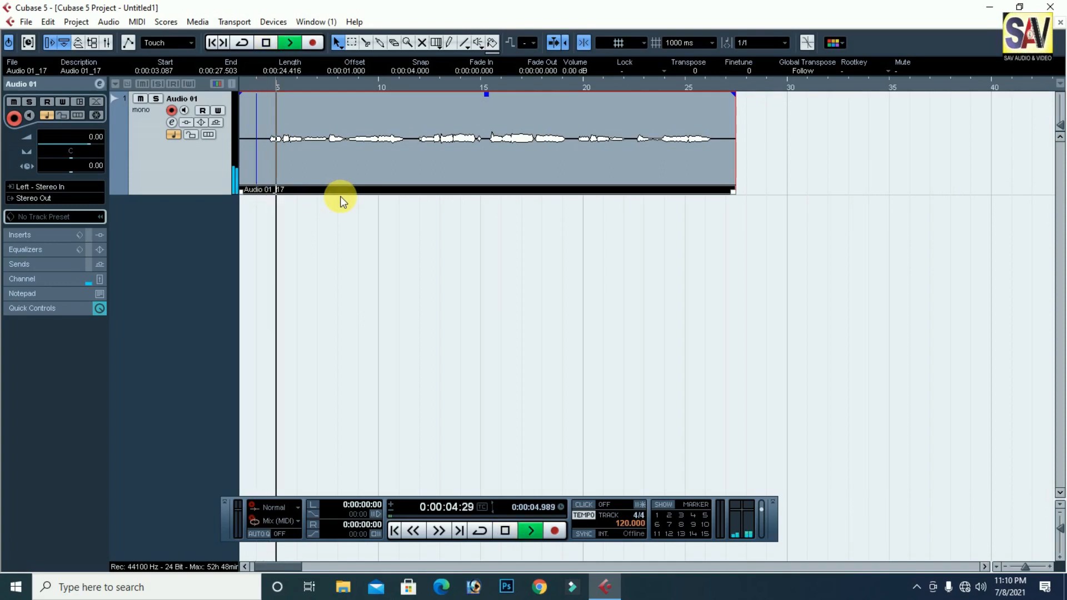
key("g")
key("g")
key("g")
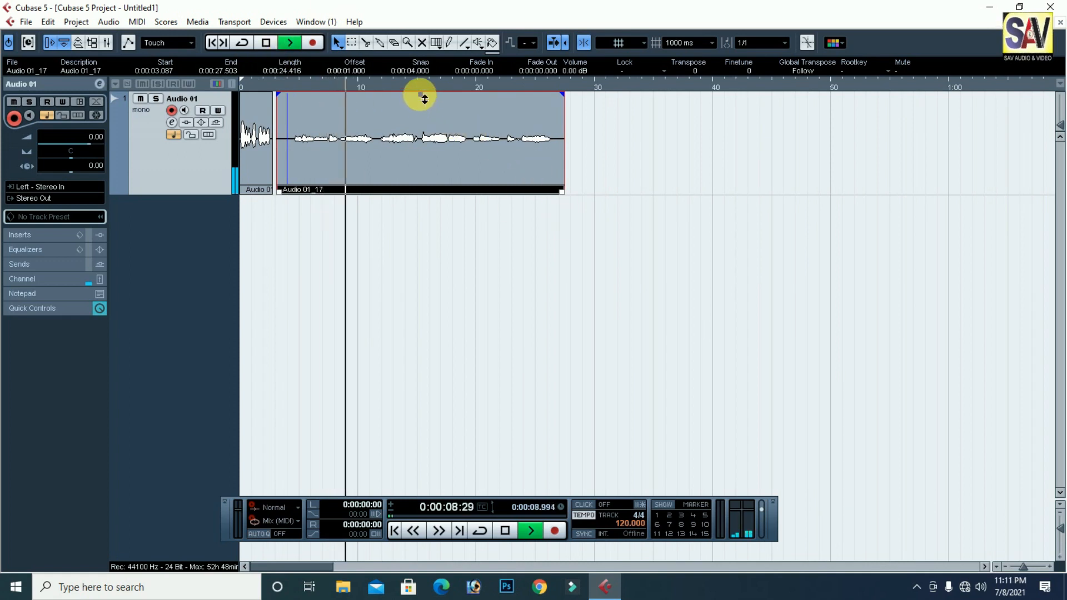
Step: Raise the long recorded clip's volume to 7.27 dB and trim it to start at 4 s and end at 27 s
left_click_drag(423, 101, 424, 42)
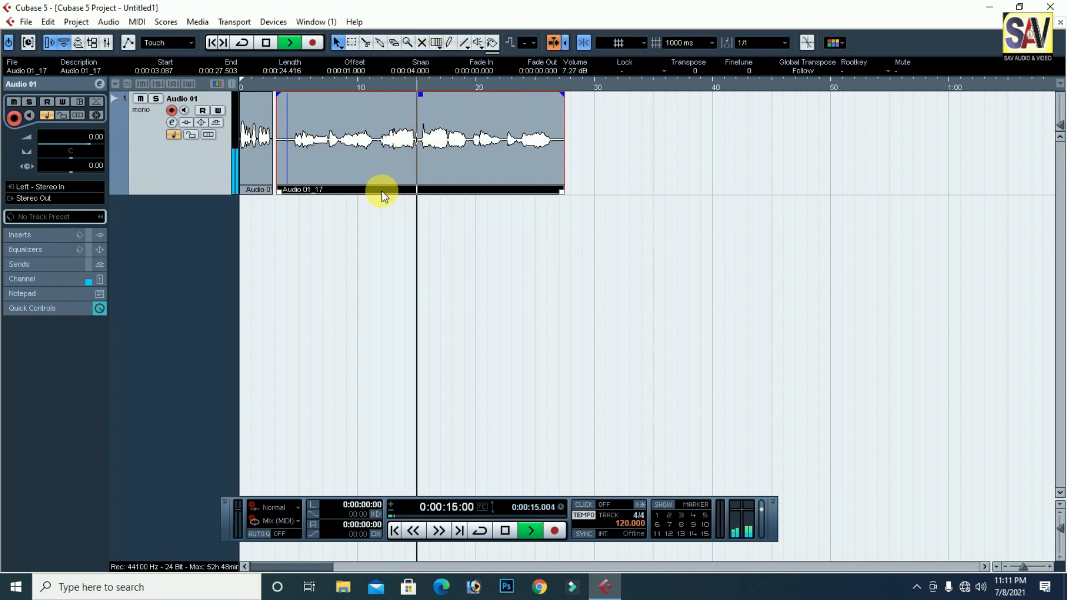
left_click(301, 196)
left_click(292, 191)
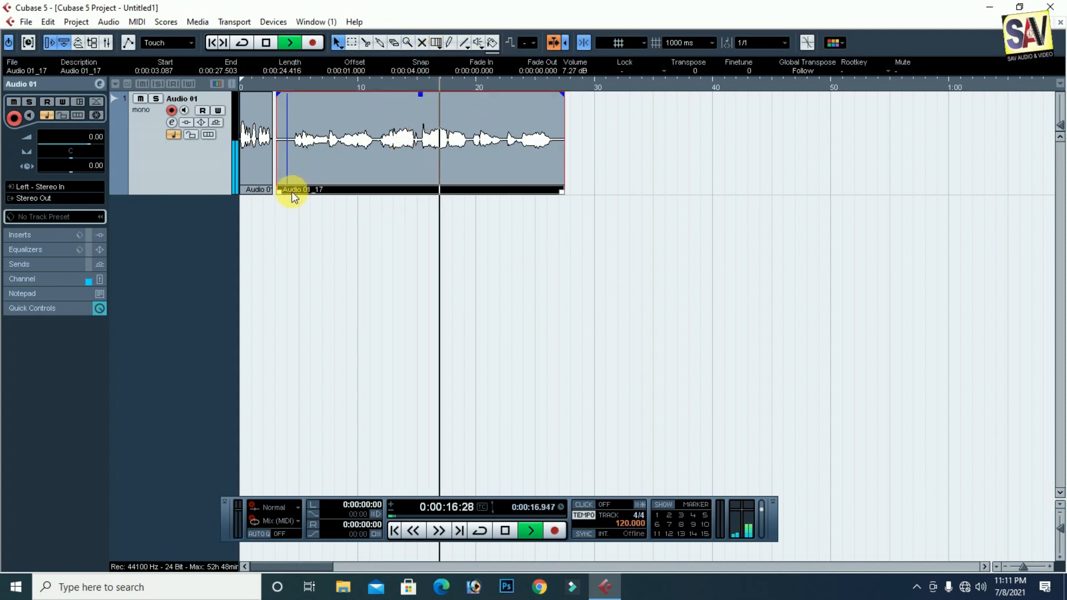
mouse_move(278, 192)
left_mouse_down()
mouse_move(300, 189)
mouse_move(287, 188)
left_mouse_up()
left_click_drag(563, 185, 559, 193)
key("space")
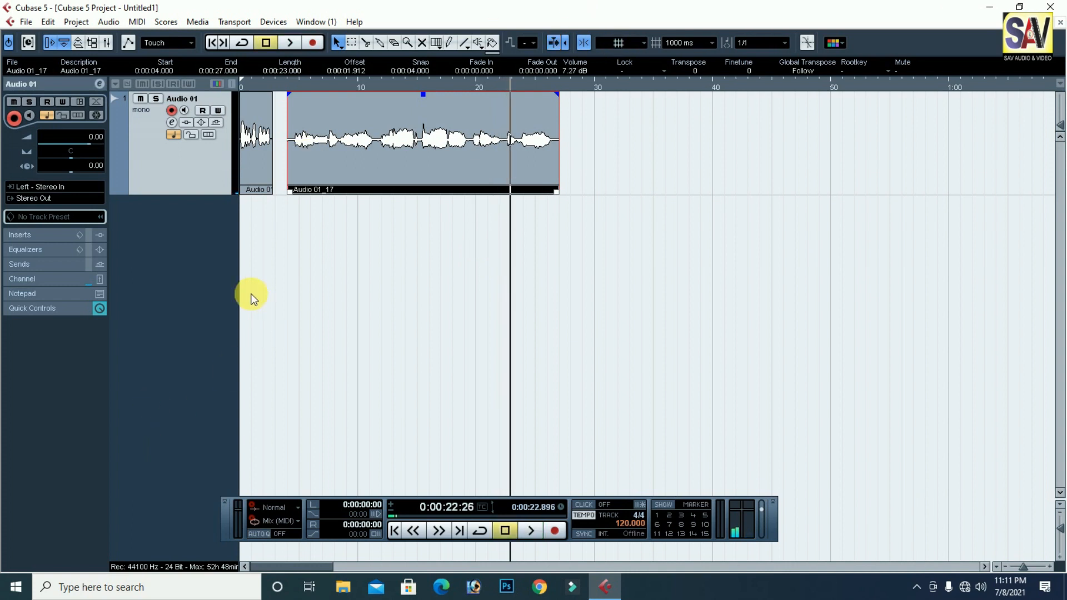
Step: Add a stereo FX channel track with the H-Delay Mono/Stereo effect and close the plug-in window
right_click(185, 303)
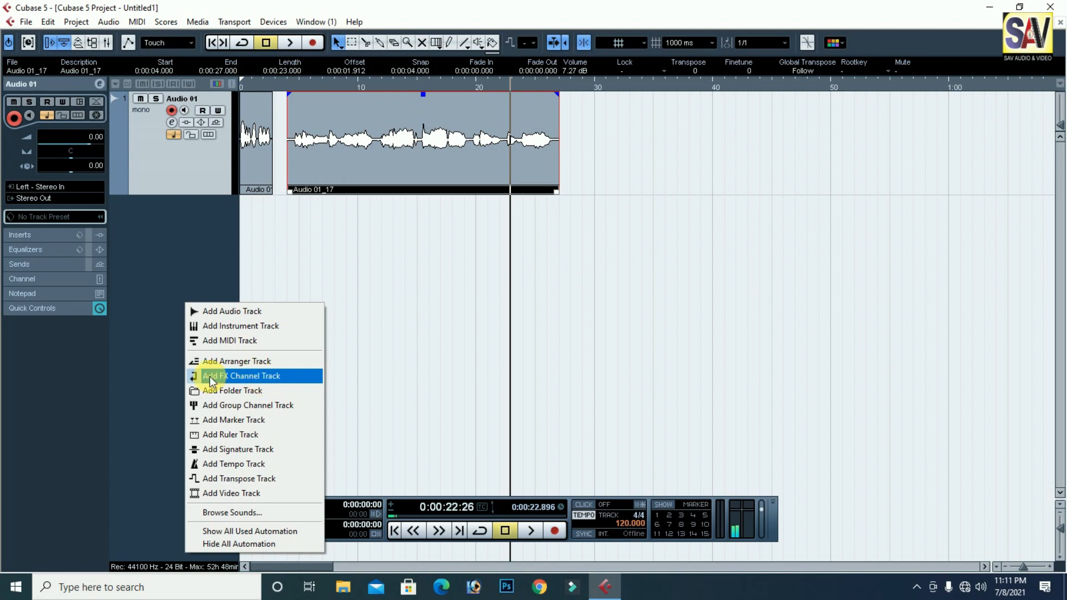
left_click(254, 375)
left_click(502, 305)
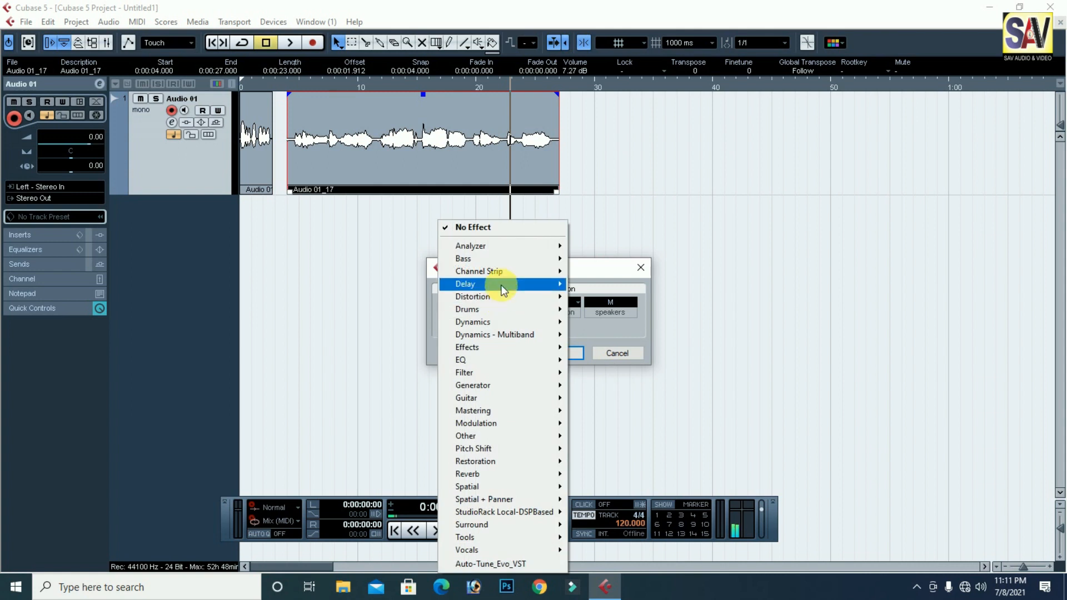
mouse_move(502, 287)
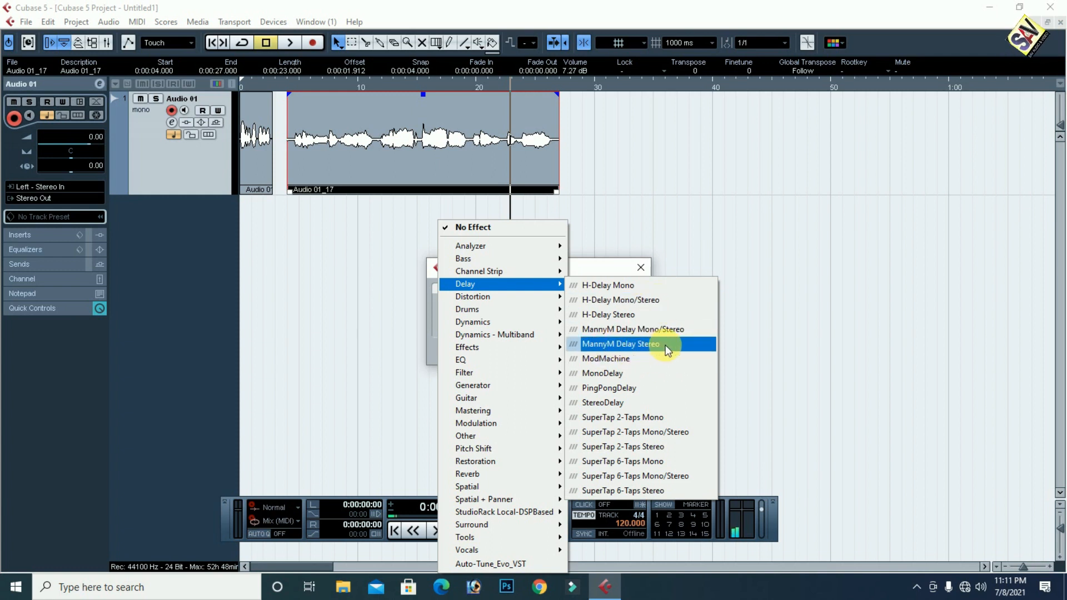
left_click(649, 302)
left_click(571, 311)
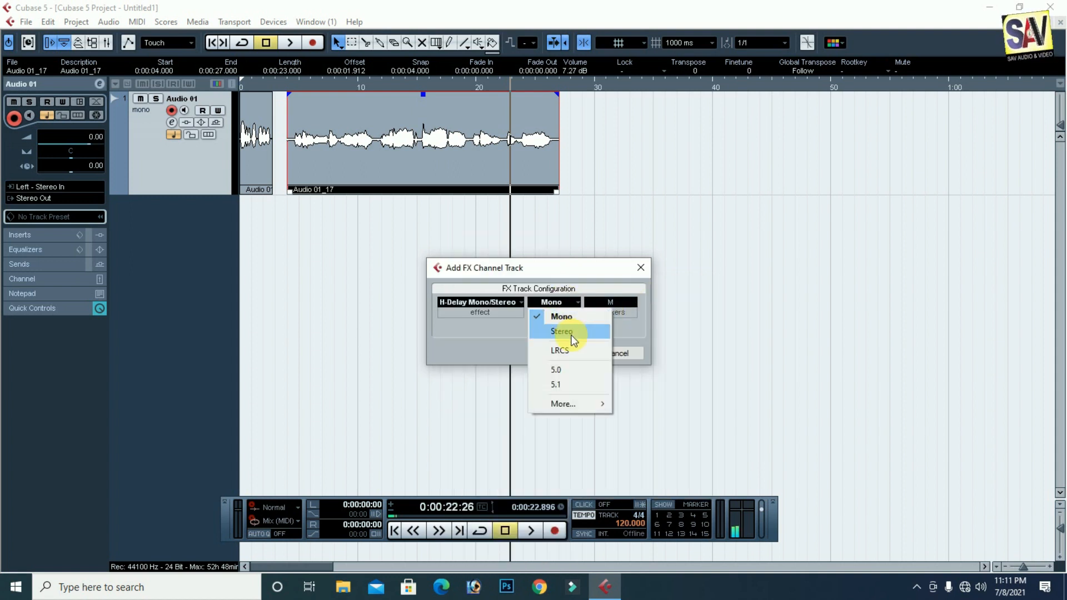
left_click(573, 334)
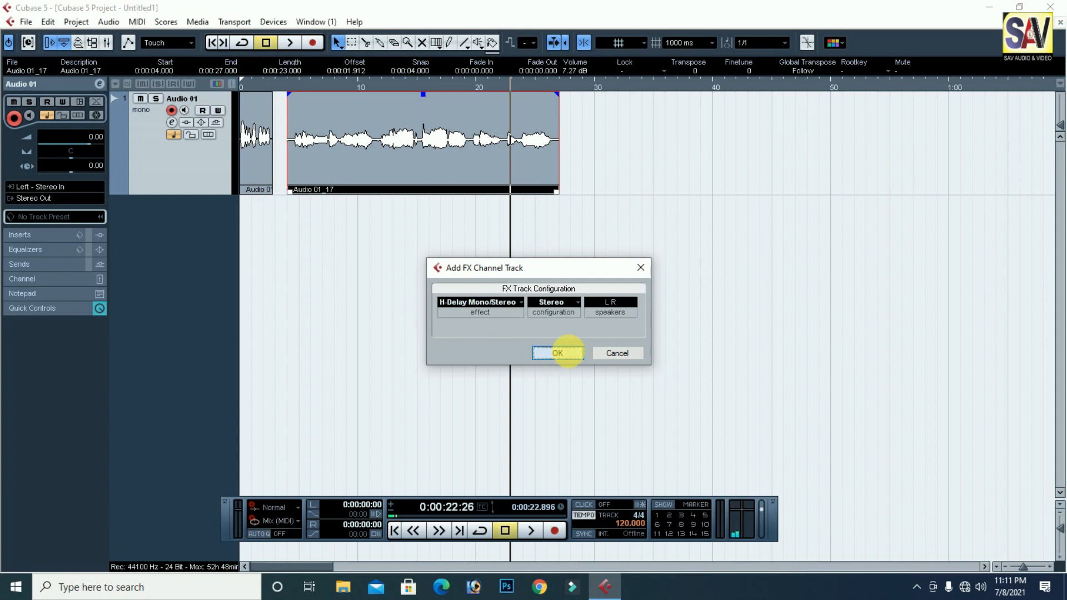
left_click(558, 353)
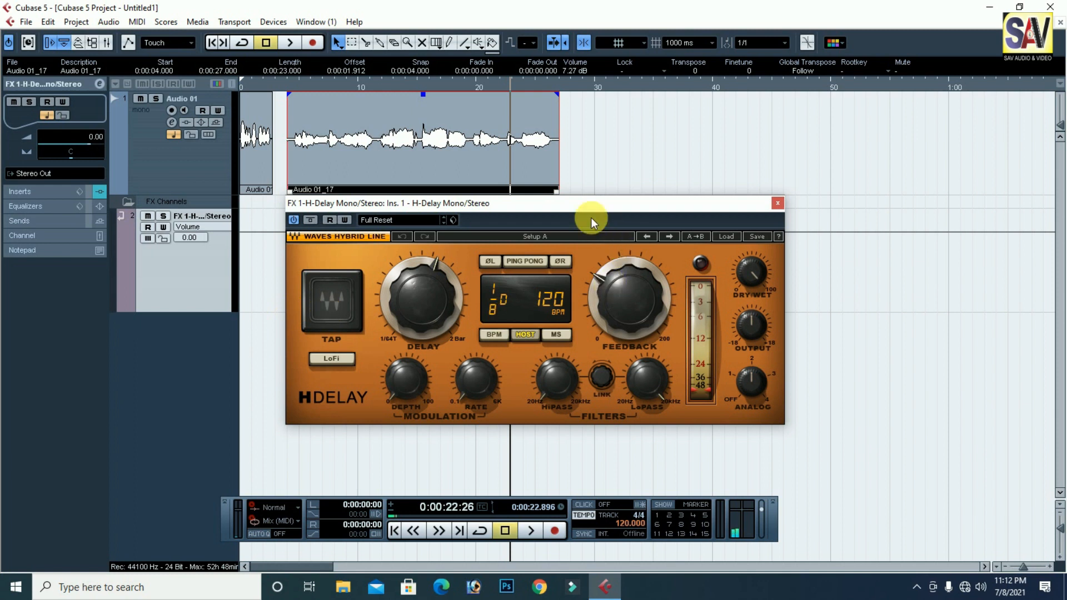
left_click_drag(577, 206, 616, 244)
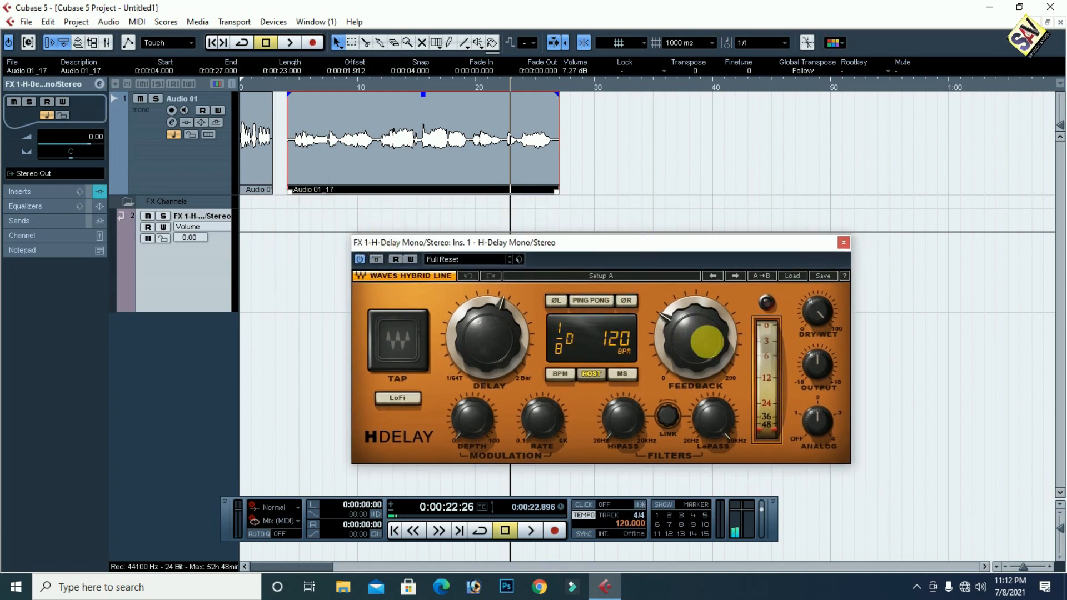
left_click(844, 244)
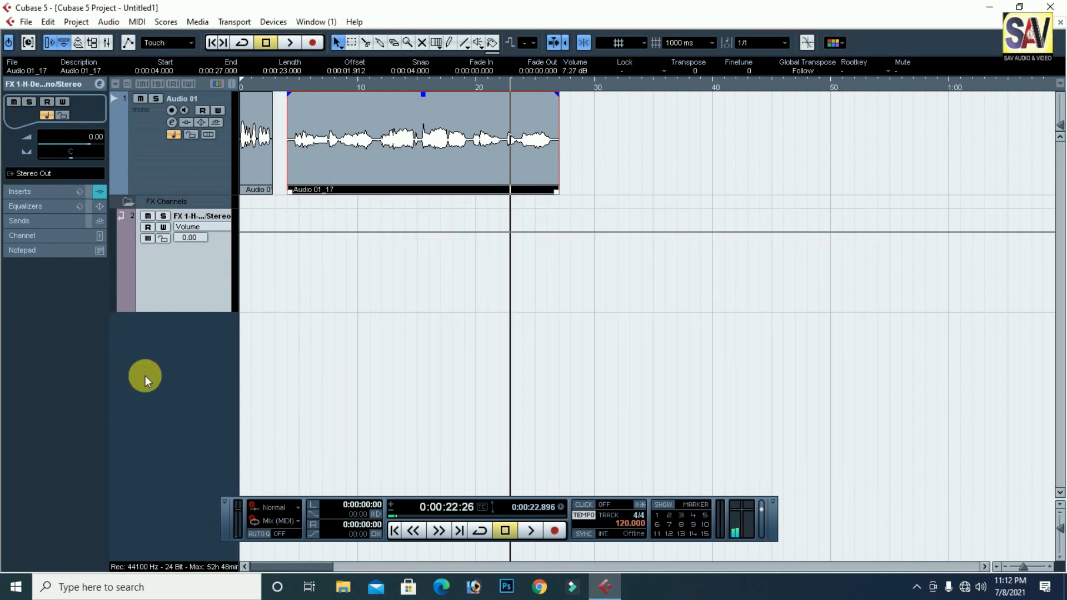
Step: Add a second stereo FX channel track with the Abbey Road Chambers Mono/Stereo reverb and close the plug-in window
right_click(205, 392)
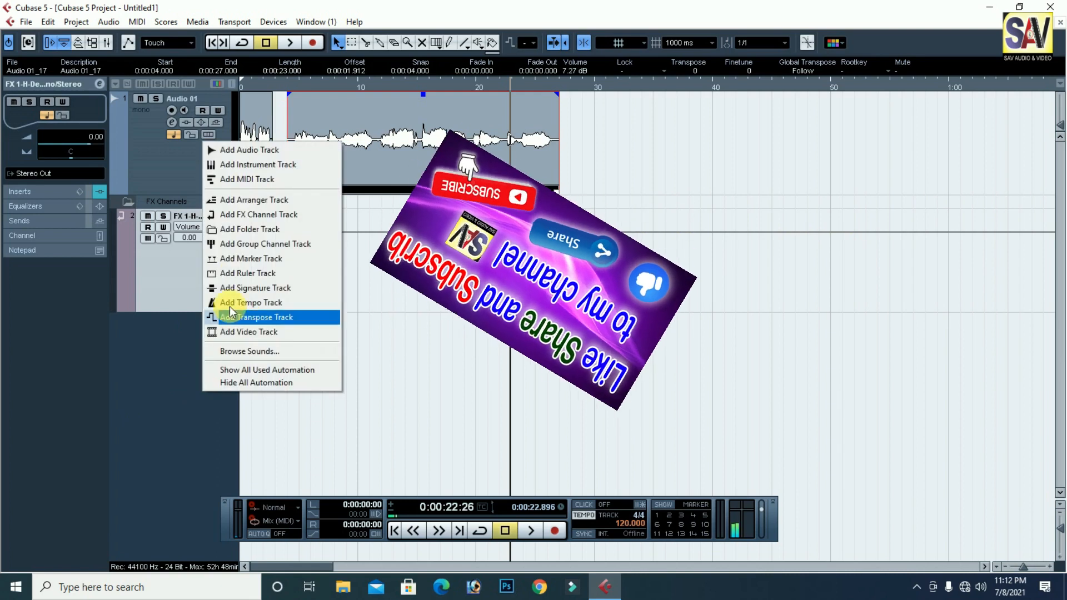
left_click(257, 222)
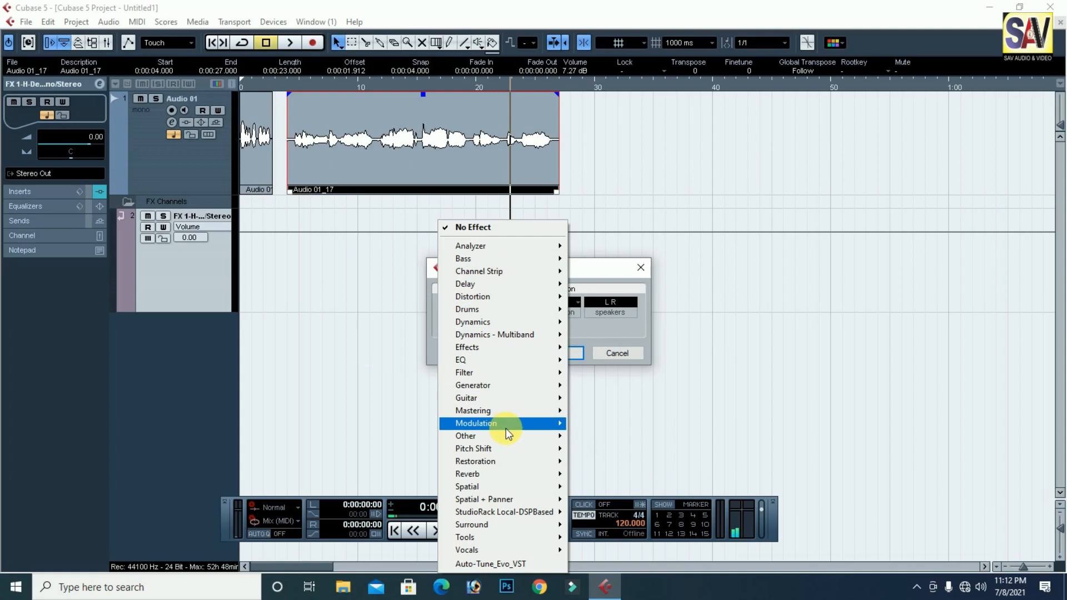
mouse_move(545, 482)
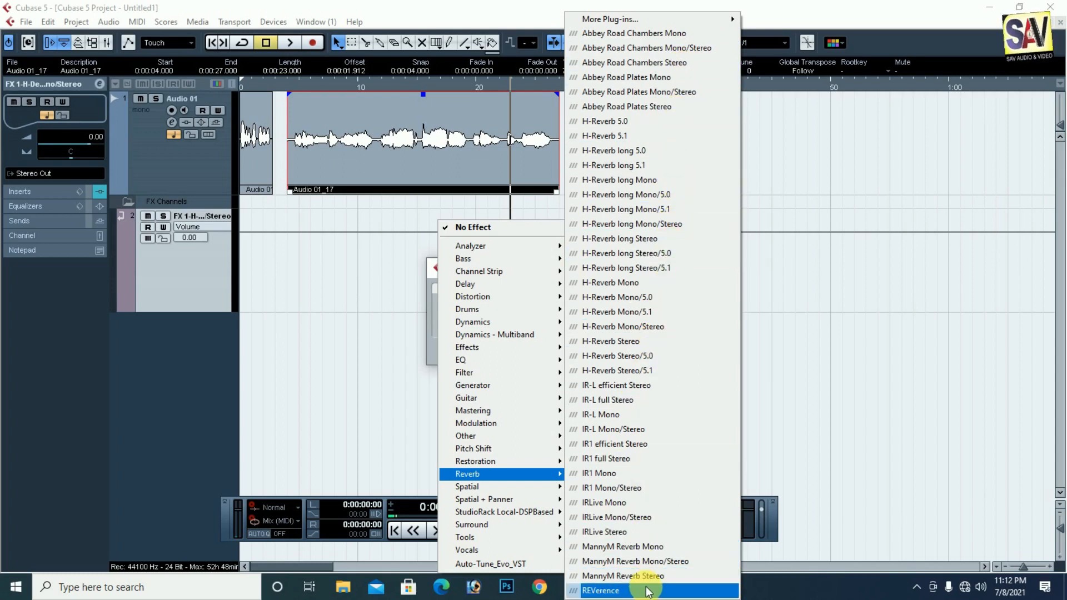
left_click(686, 50)
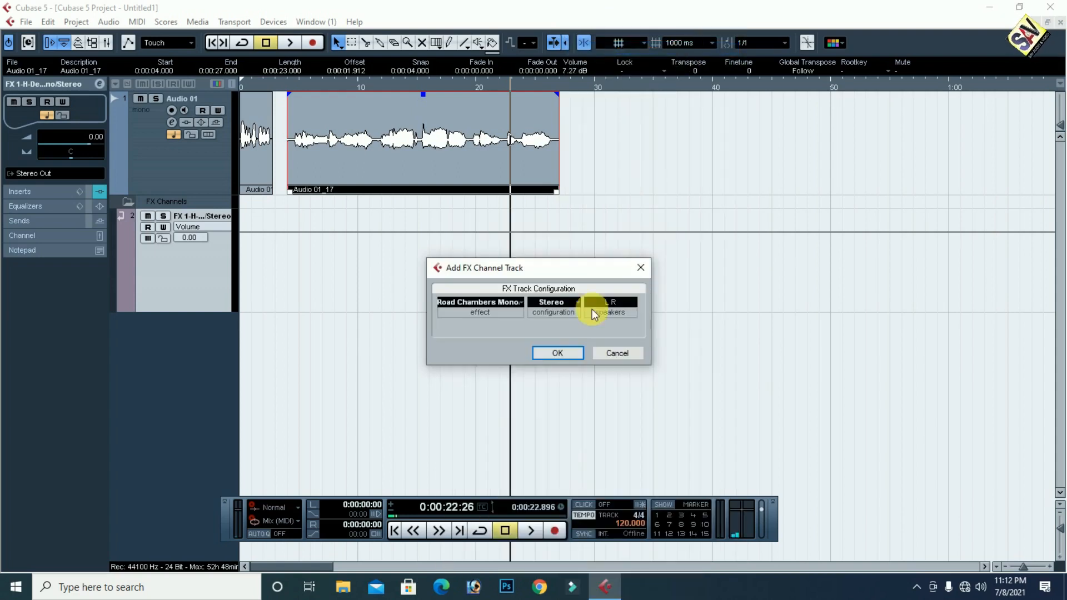
left_click(556, 353)
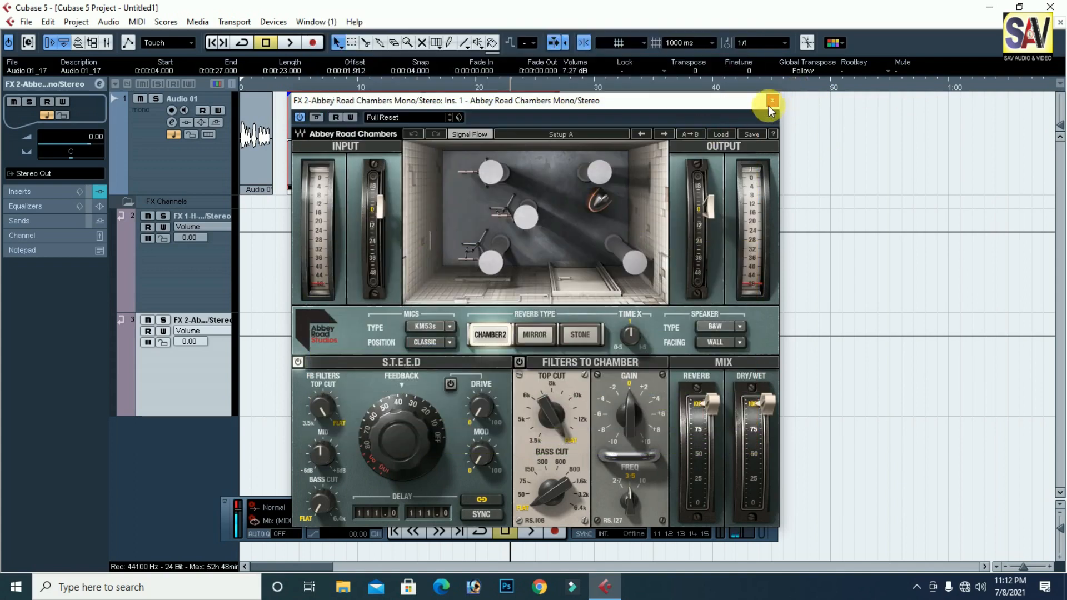
left_click(773, 101)
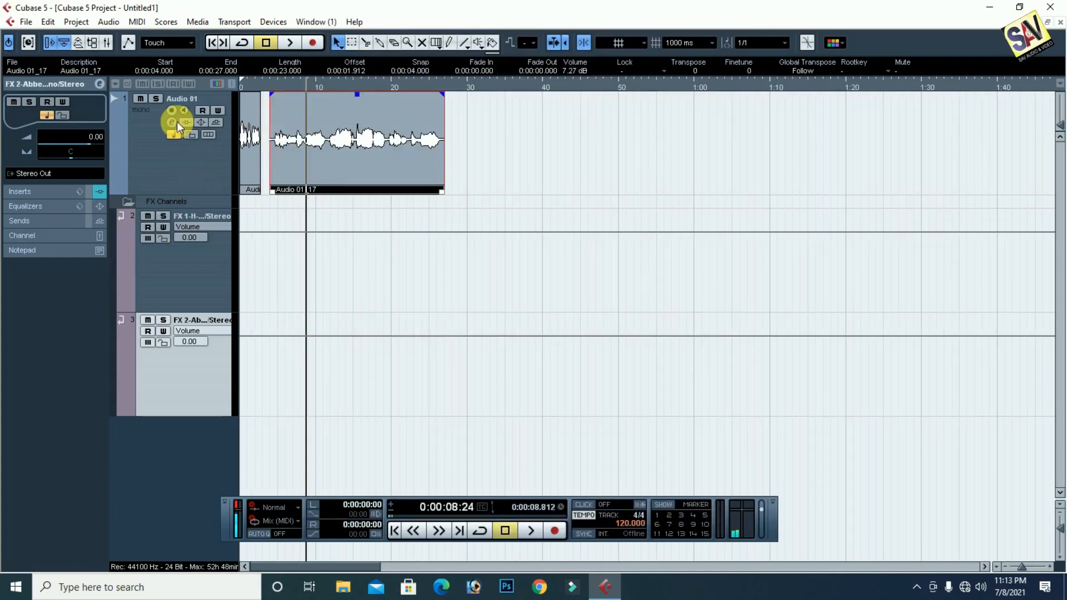
Step: Route the audio track's first send to the H-Delay FX channel, activate it and set its level to -8.80
left_click(177, 121)
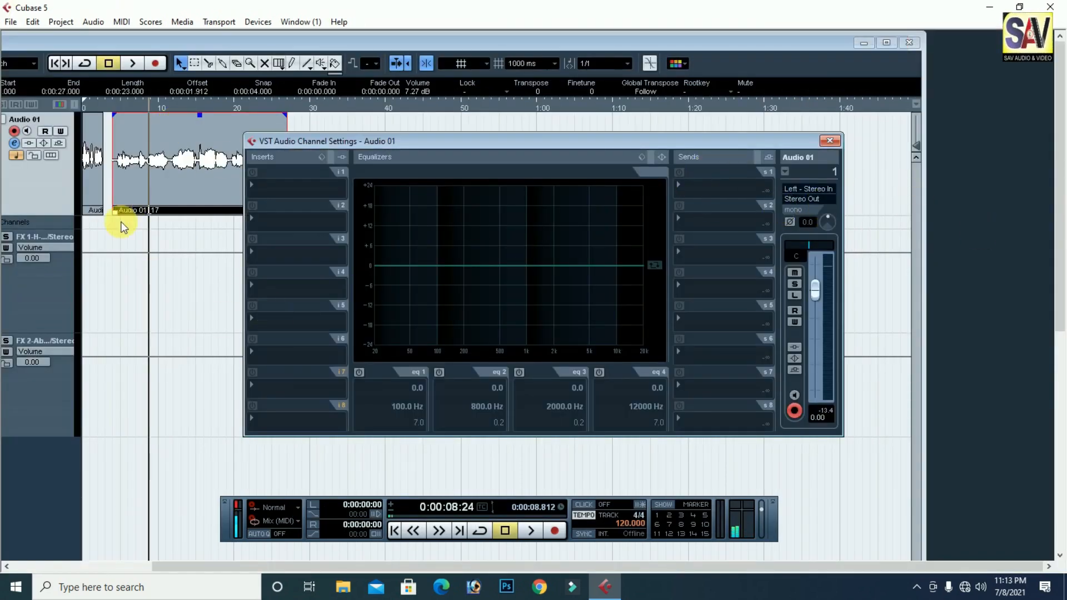
double_click(340, 44)
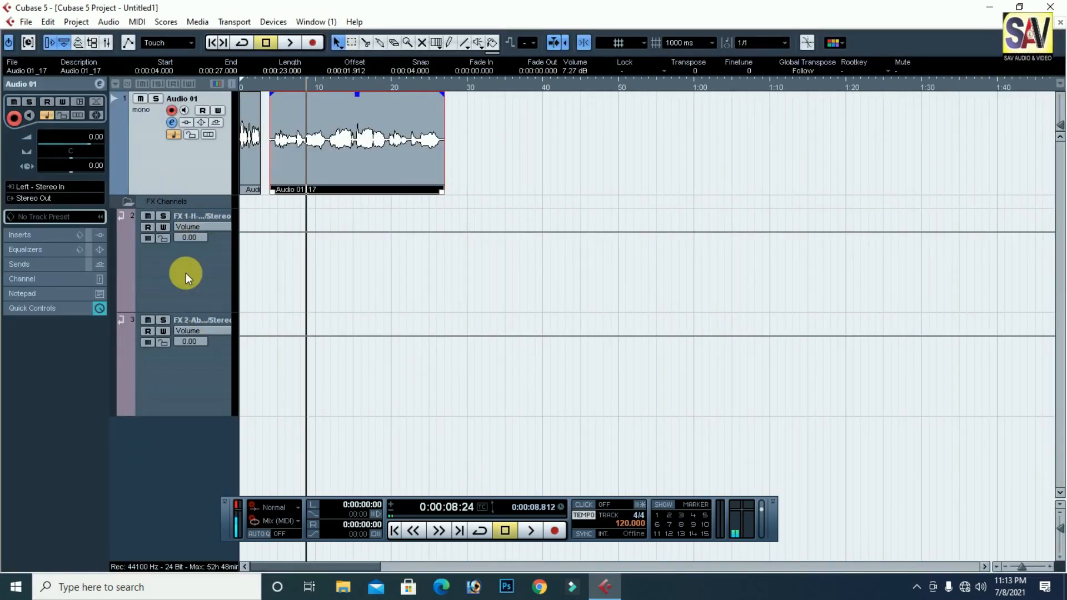
left_click(173, 122)
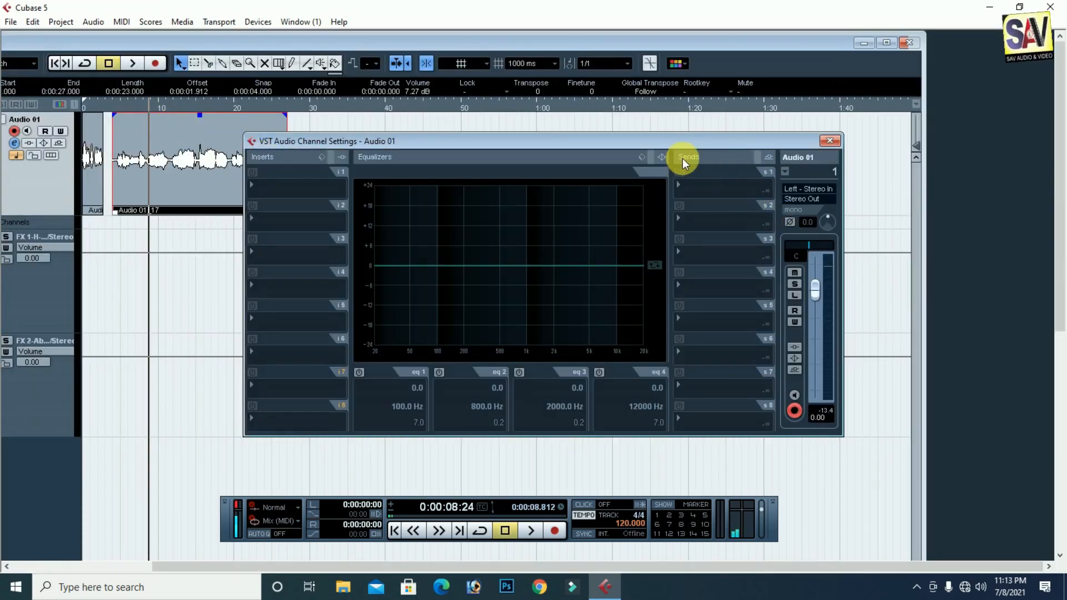
left_click(719, 184)
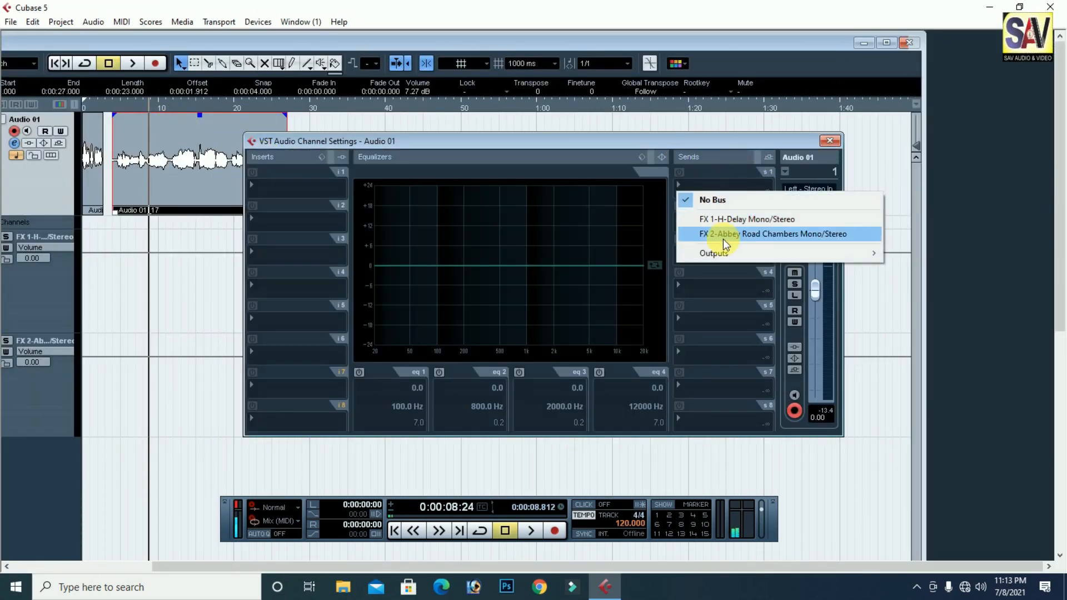
left_click(776, 219)
left_click(679, 172)
left_click_drag(701, 197, 717, 196)
left_click_drag(654, 138, 665, 221)
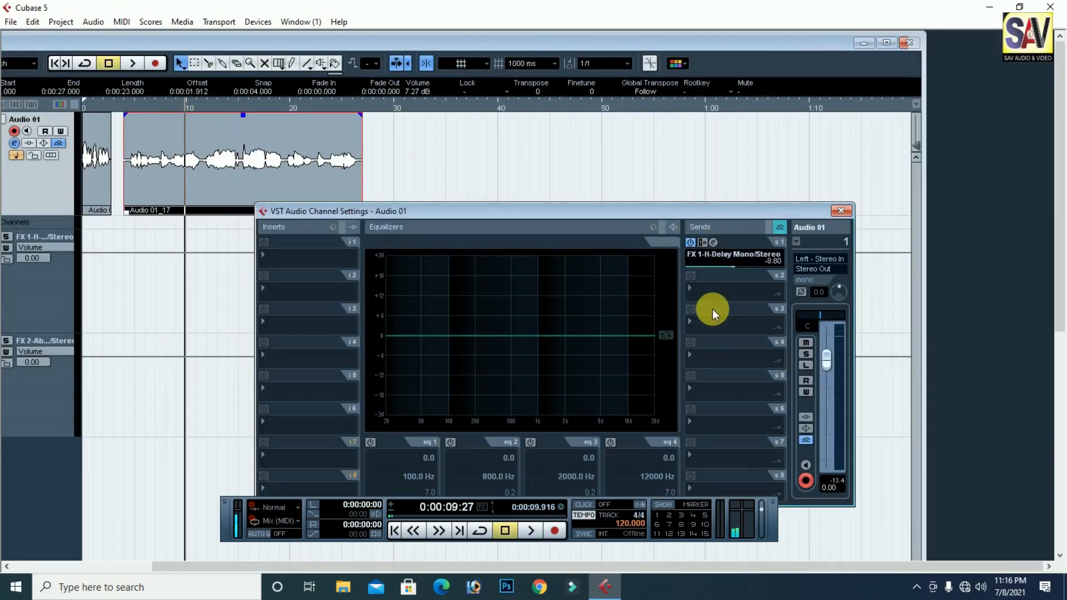
Step: Route the audio track's second send to the Abbey Road Chambers FX channel, activate it and set its level to -7.82
left_click(713, 296)
left_click(762, 336)
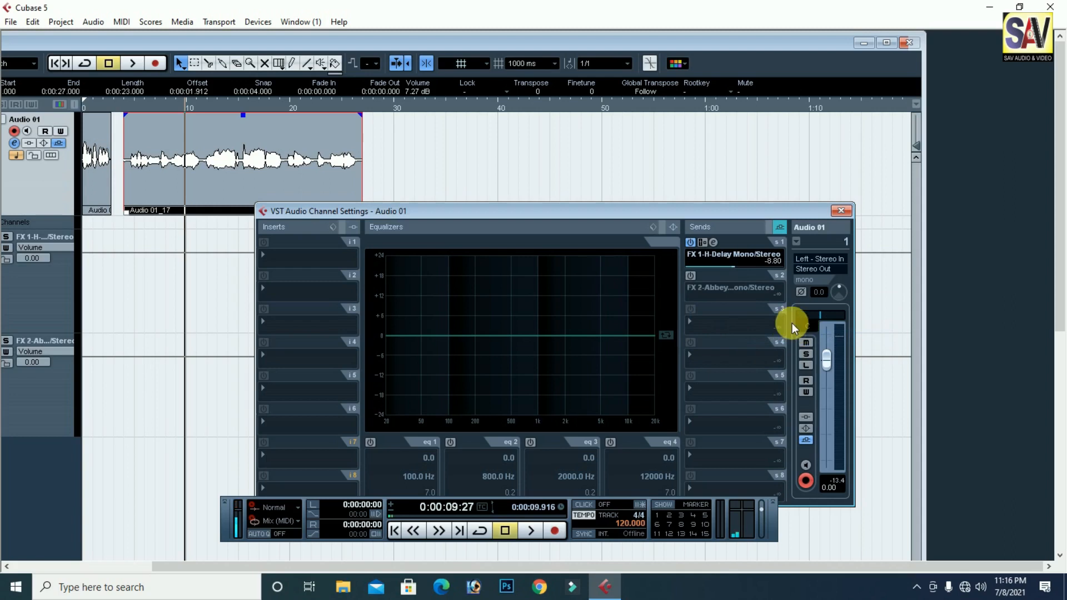
left_click(690, 276)
left_click_drag(702, 302, 739, 302)
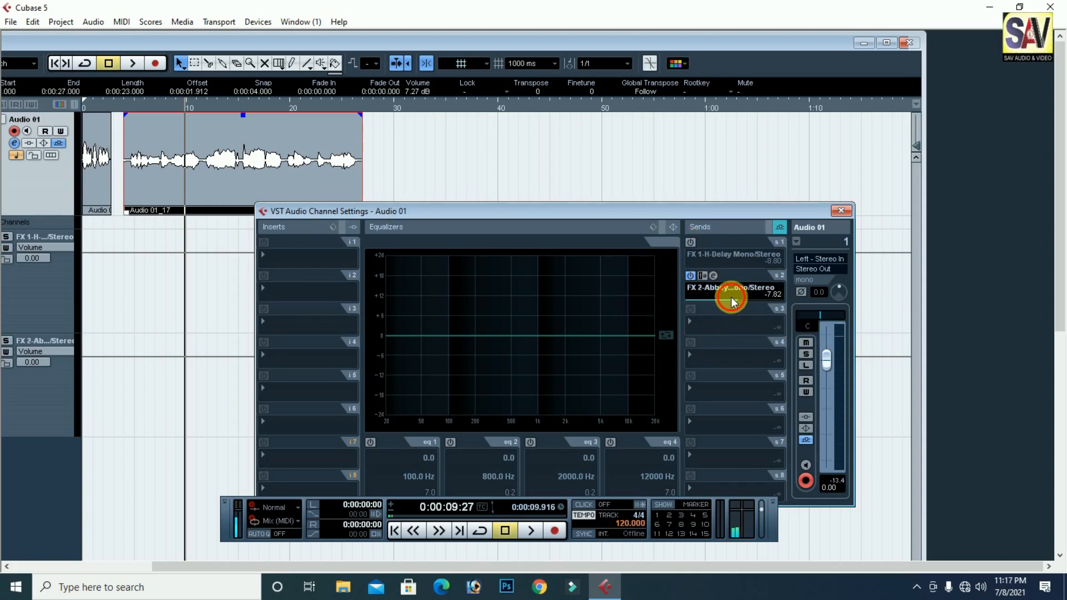
left_click_drag(502, 217, 523, 221)
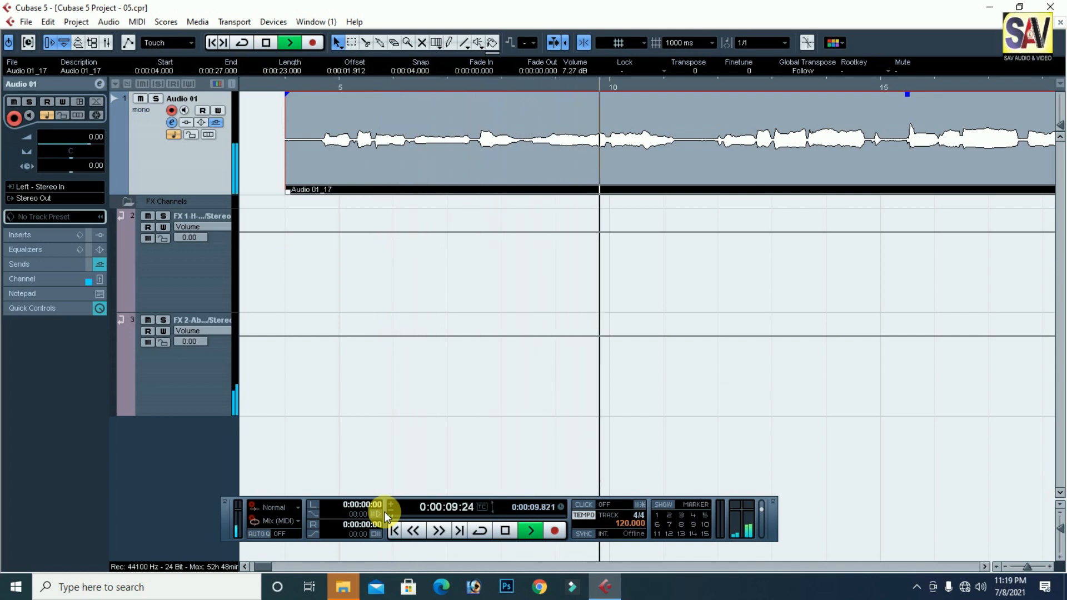
Step: Deselect the clip, place the playhead at 4 seconds and maximize the project window
key("g")
key("g")
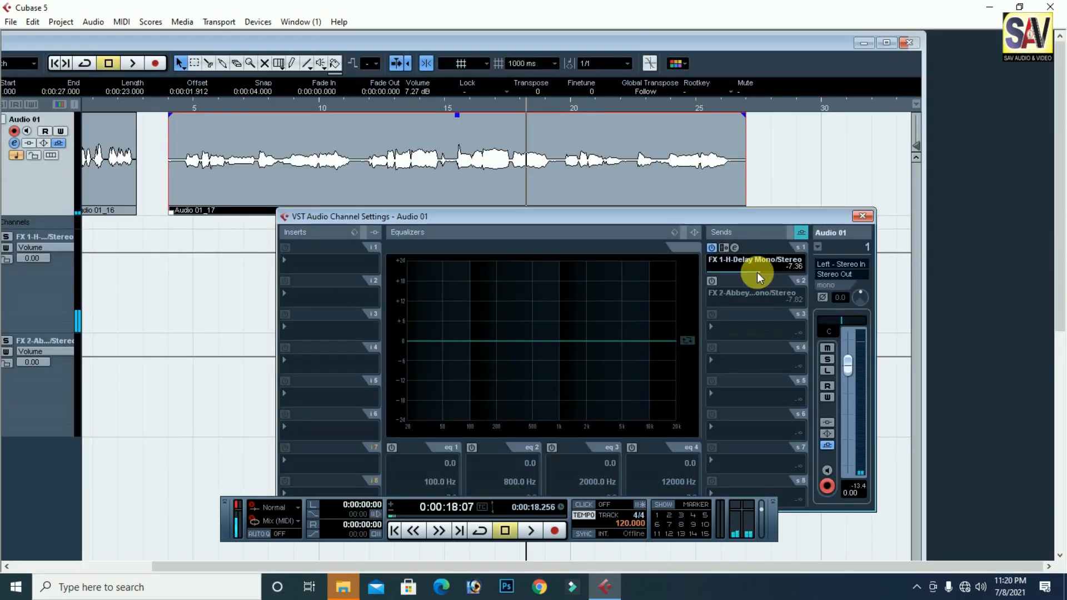
left_click(199, 262)
left_click(179, 105)
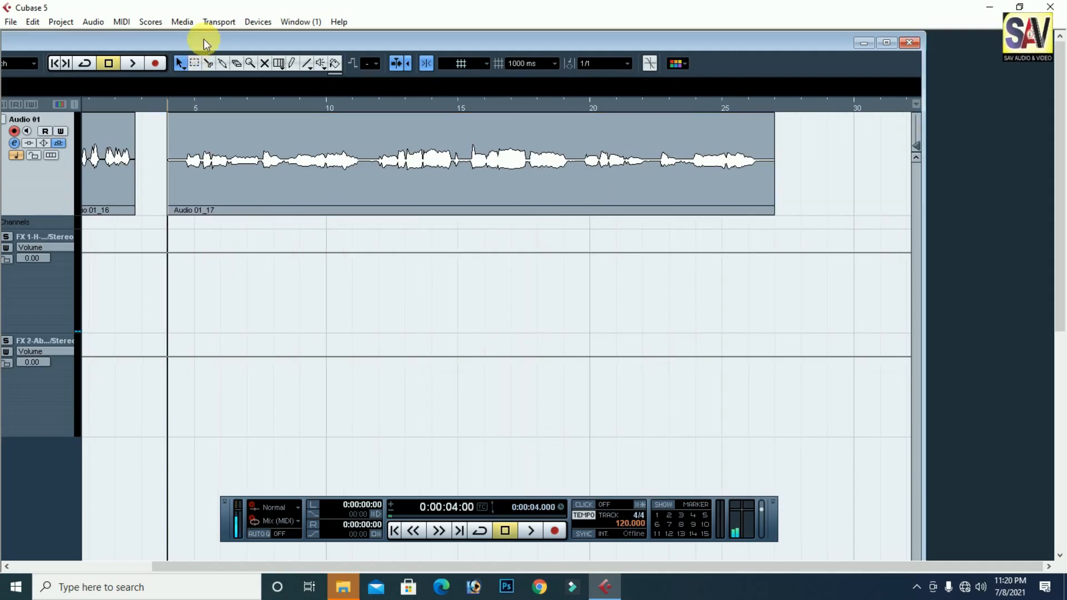
double_click(203, 40)
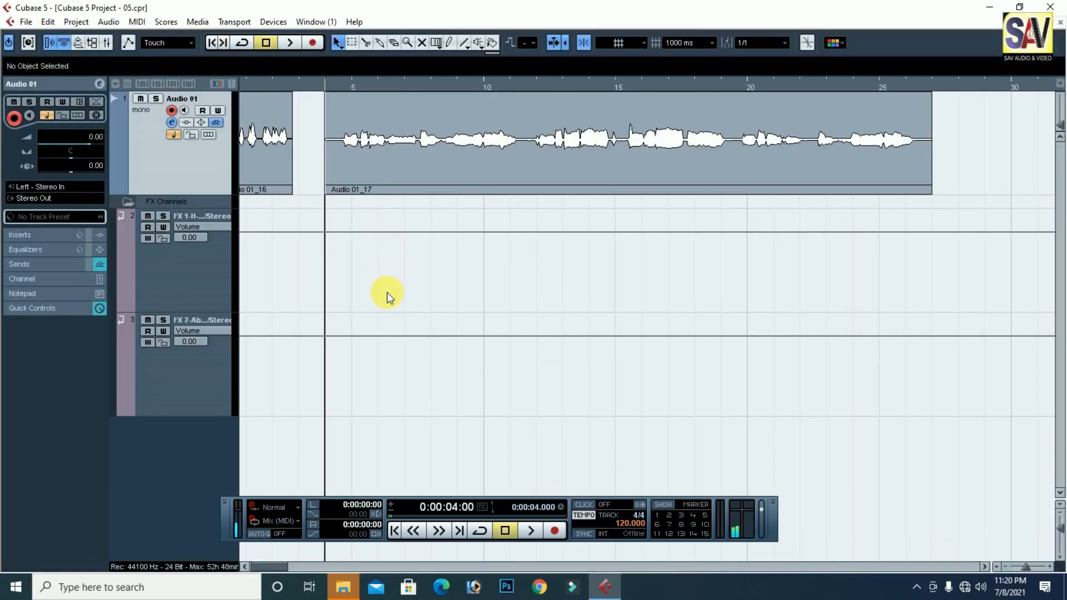
key("g")
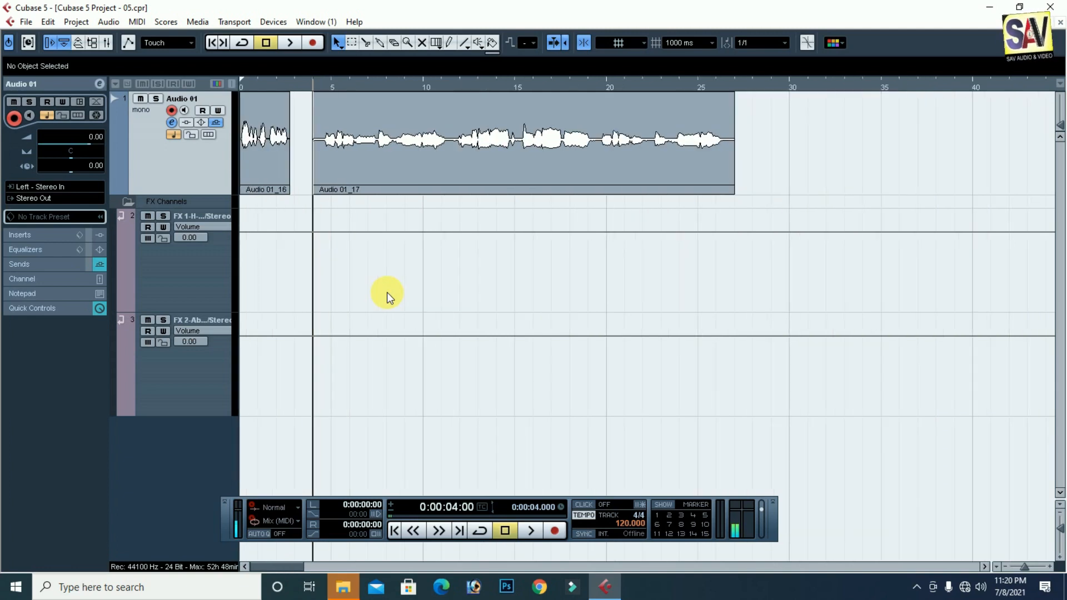
Step: Remove the H-Delay and Abbey Road Chambers FX channel tracks from the project
right_click(156, 515)
left_click(173, 506)
right_click(182, 428)
left_click(200, 419)
Step: Start adding a stereo FX channel track and look through the available effect categories without choosing one
right_click(179, 361)
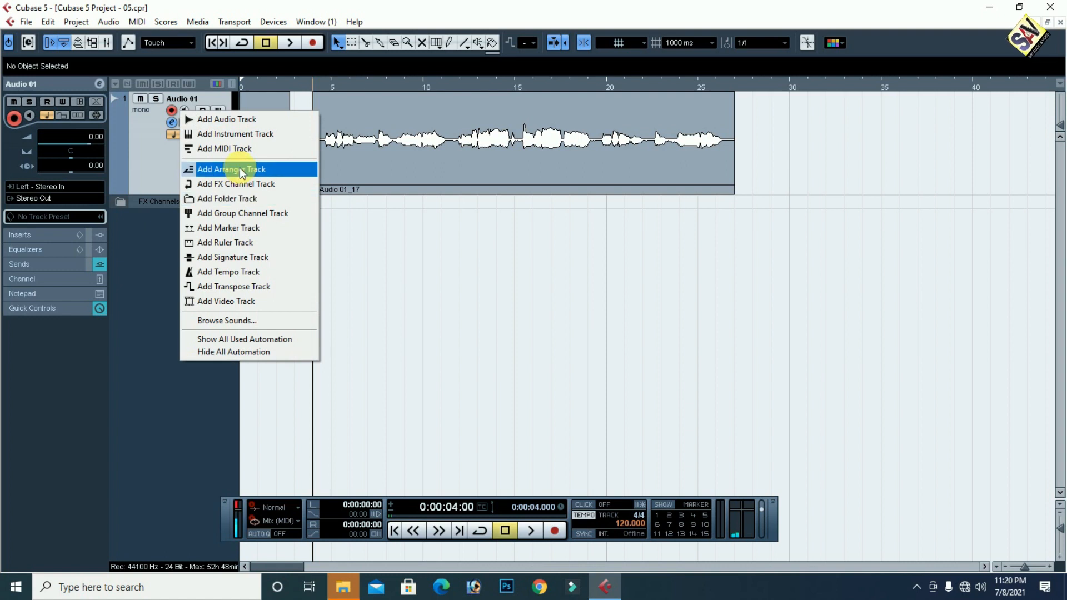
left_click(255, 186)
left_click(502, 302)
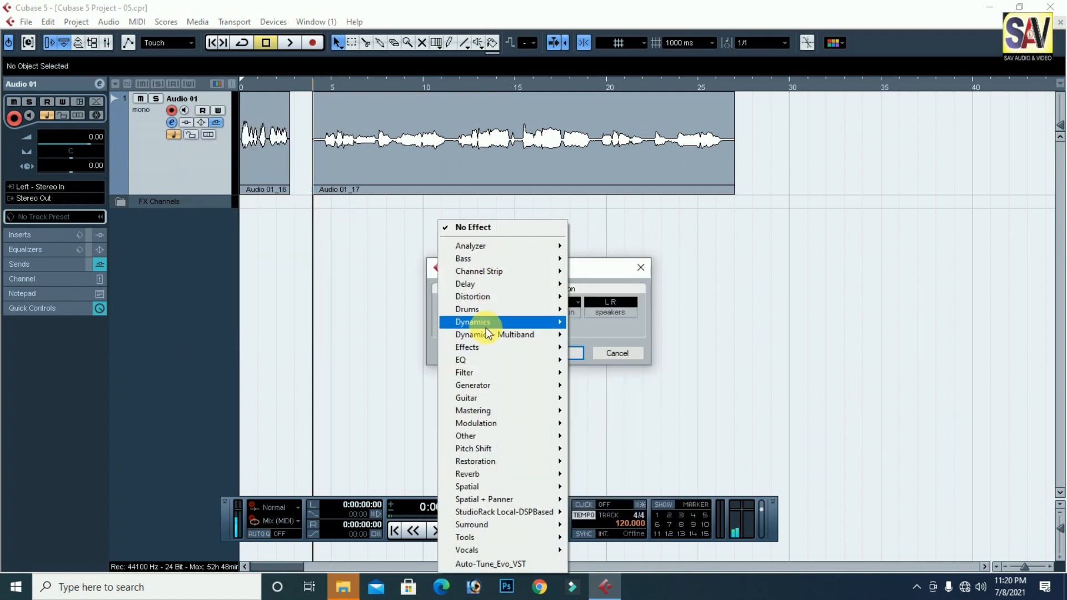
mouse_move(504, 290)
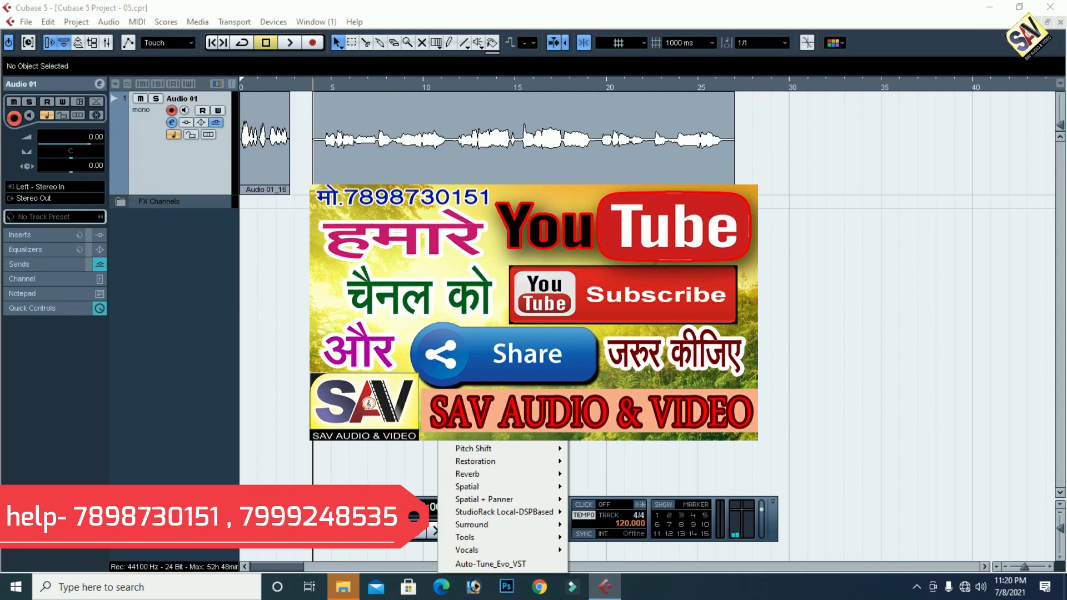
left_click(735, 224)
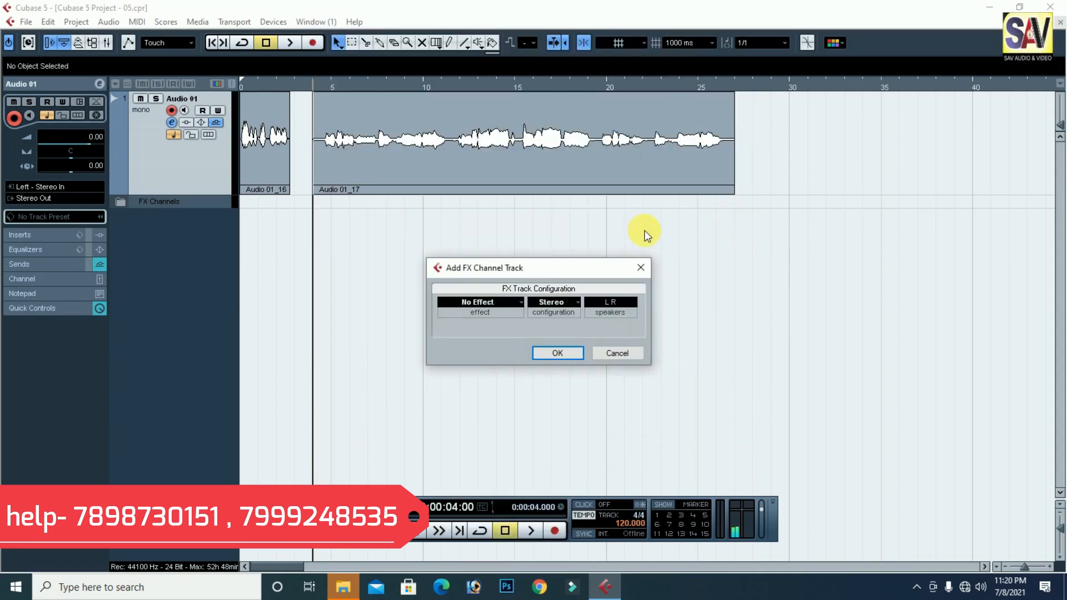